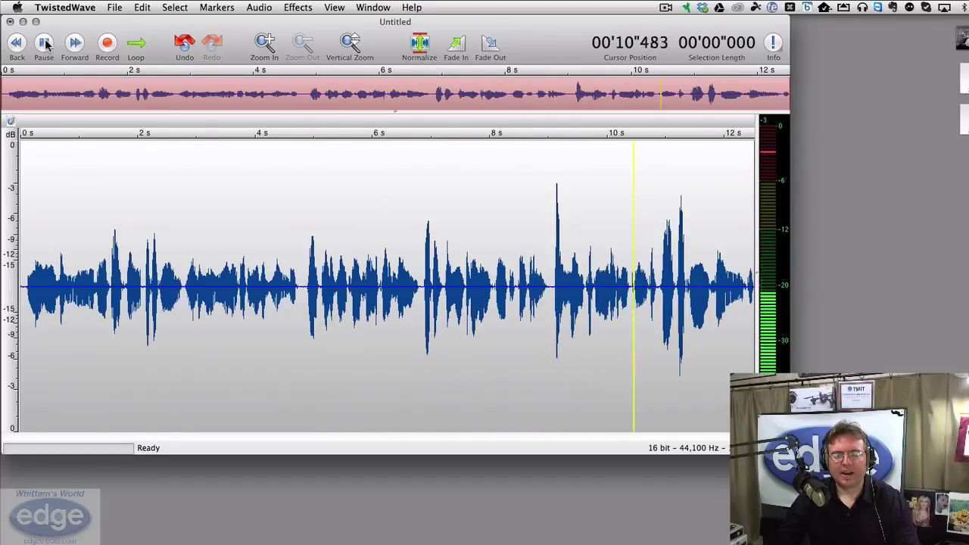
Stop playback and magnify the waveform in time and amplitude around 7.8–8.7 s to examine the gaps between words for mouth clicks.
left_click(45, 44)
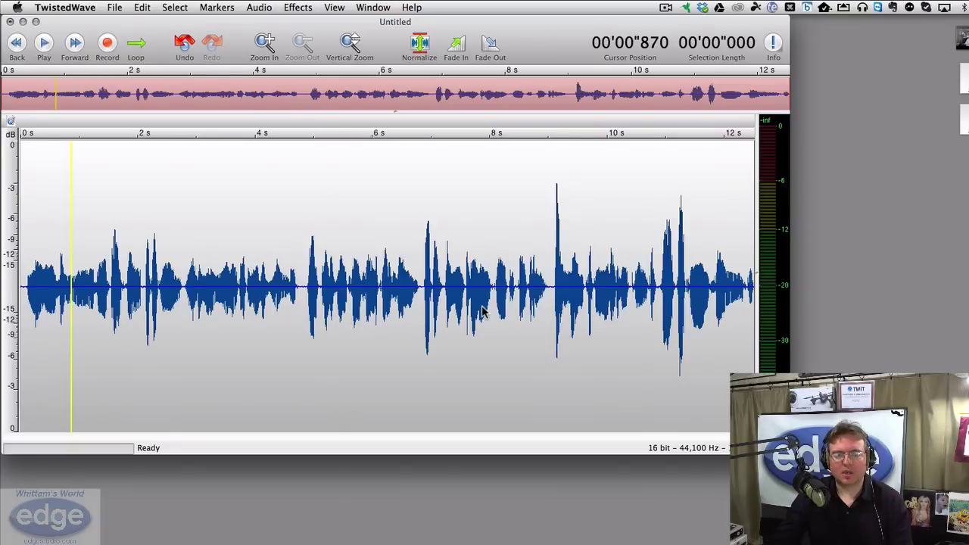
scroll(483, 311, "up", 5)
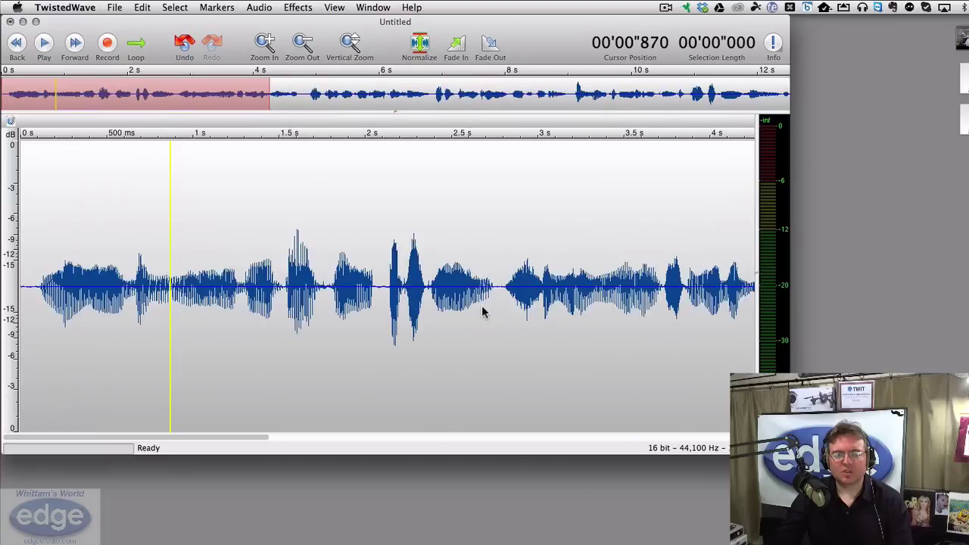
key("super+equal")
left_click_drag(160, 445, 471, 459)
key("super+equal")
key("super+equal")
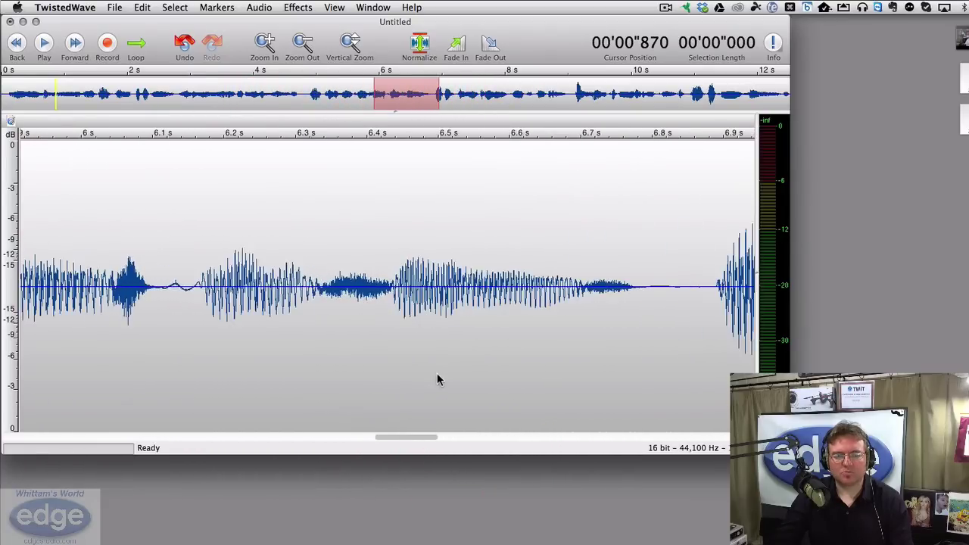
left_click_drag(396, 438, 510, 443)
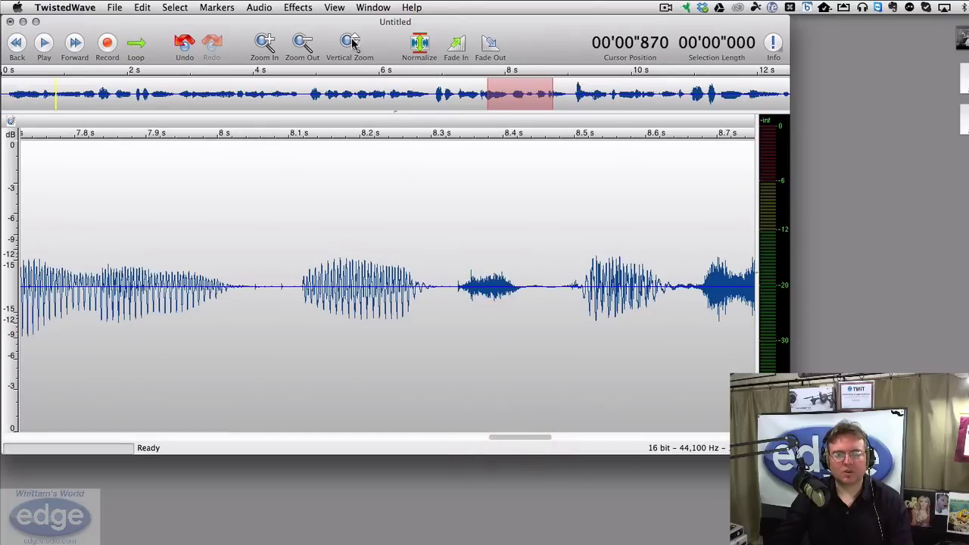
left_click_drag(353, 50, 361, 4)
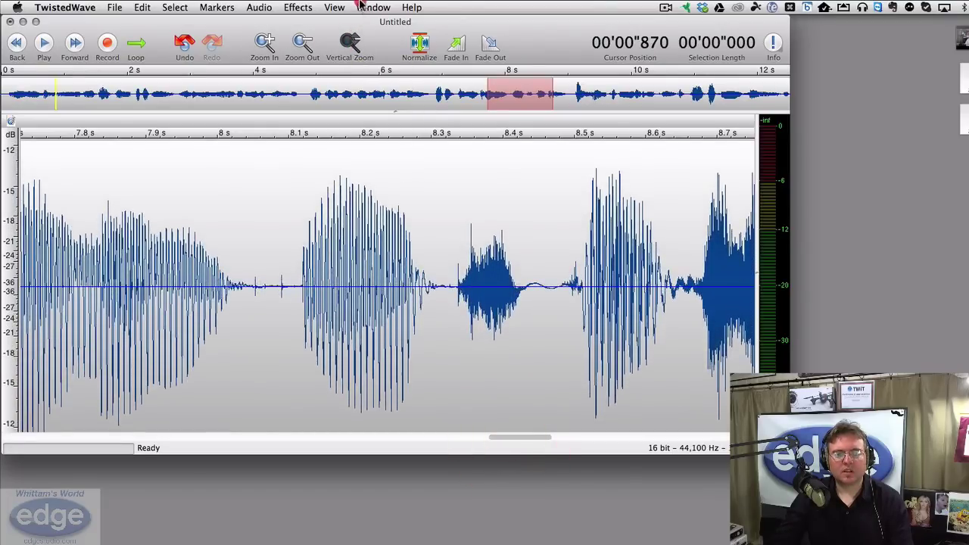
mouse_move(351, 47)
left_mouse_down()
mouse_move(354, 18)
mouse_move(352, 31)
left_mouse_up()
left_click_drag(506, 437, 513, 456)
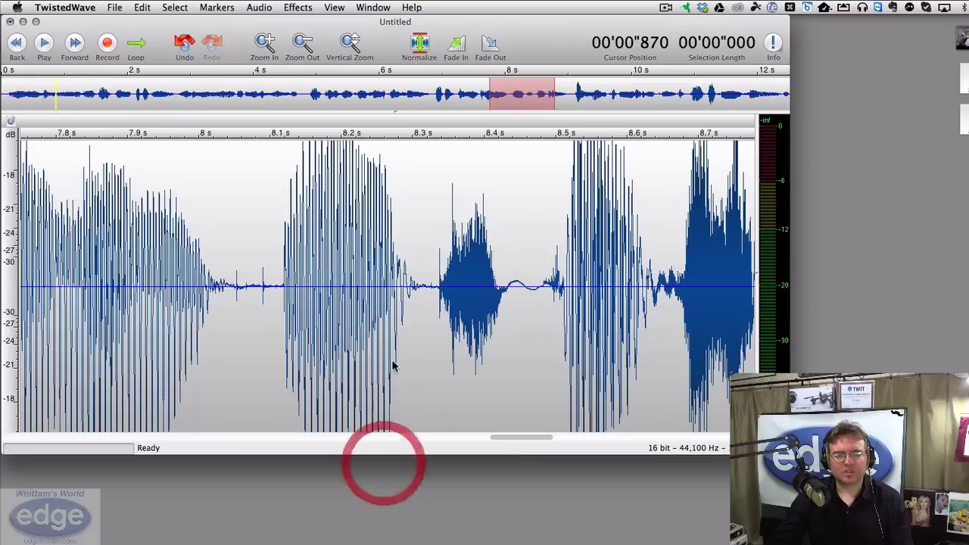
Select the small click spike at about 8.053 s in the quiet gap and delete it.
left_click(236, 292)
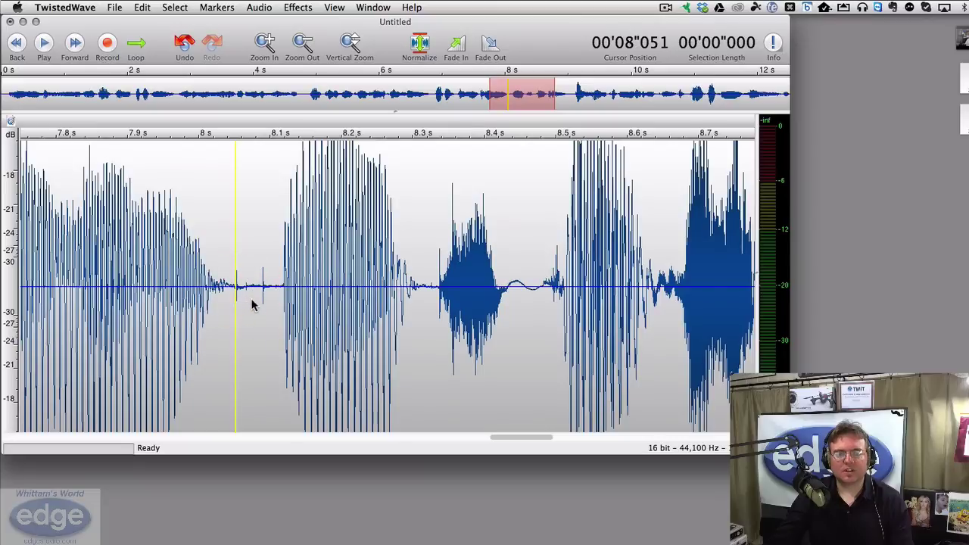
key("Up")
key("Up")
key("Up")
key("Up")
key("Up")
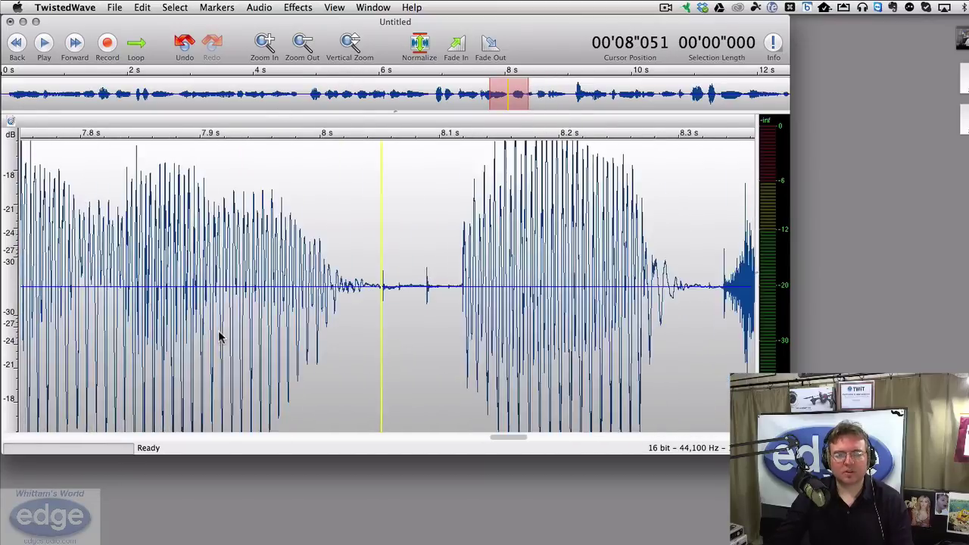
key("Up")
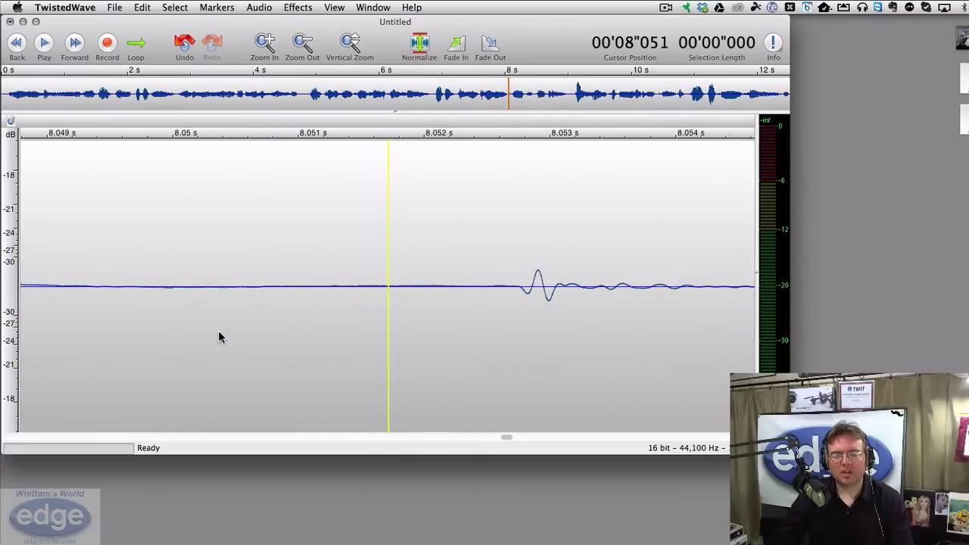
key("Down")
left_click_drag(491, 292, 562, 290)
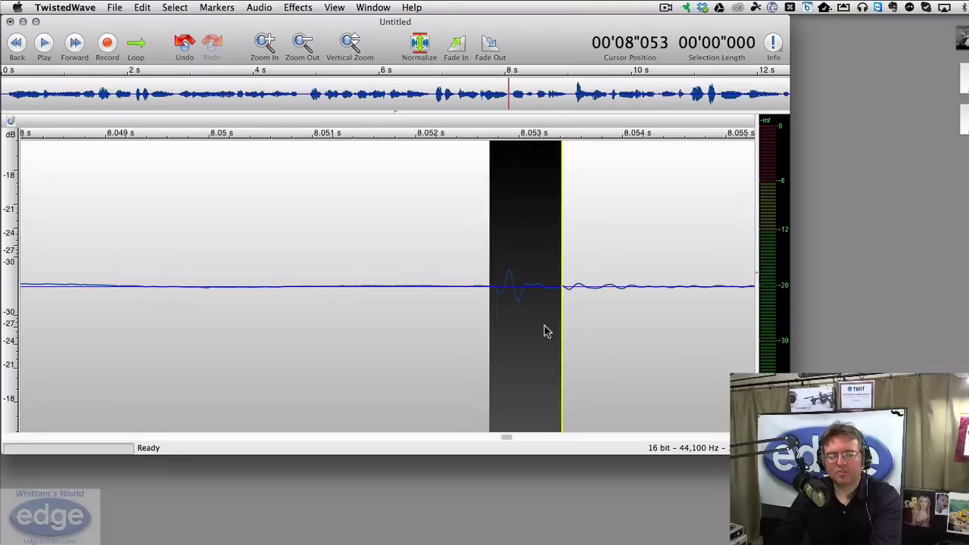
key("Delete")
Select the second click spike in the same gap, from about 8.088 to 8.089 s, and delete it.
key("Down")
key("Down")
key("Down")
key("Down")
key("Down")
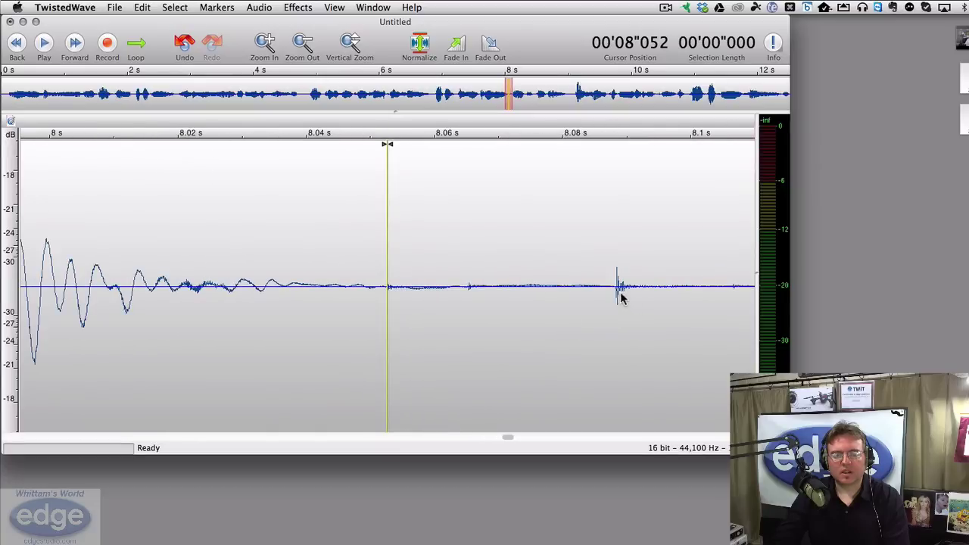
left_click(617, 286)
key("Up")
key("Up")
key("Up")
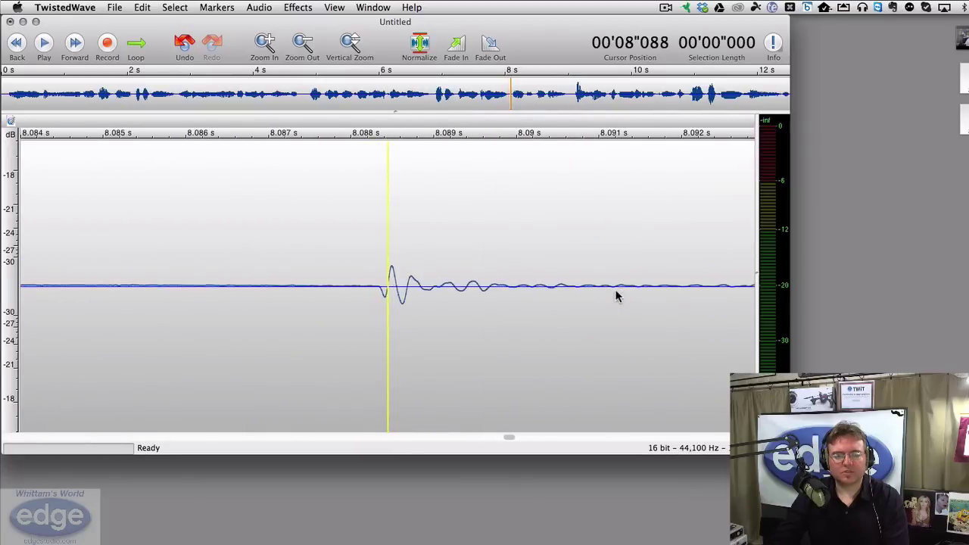
left_click_drag(381, 294, 466, 293)
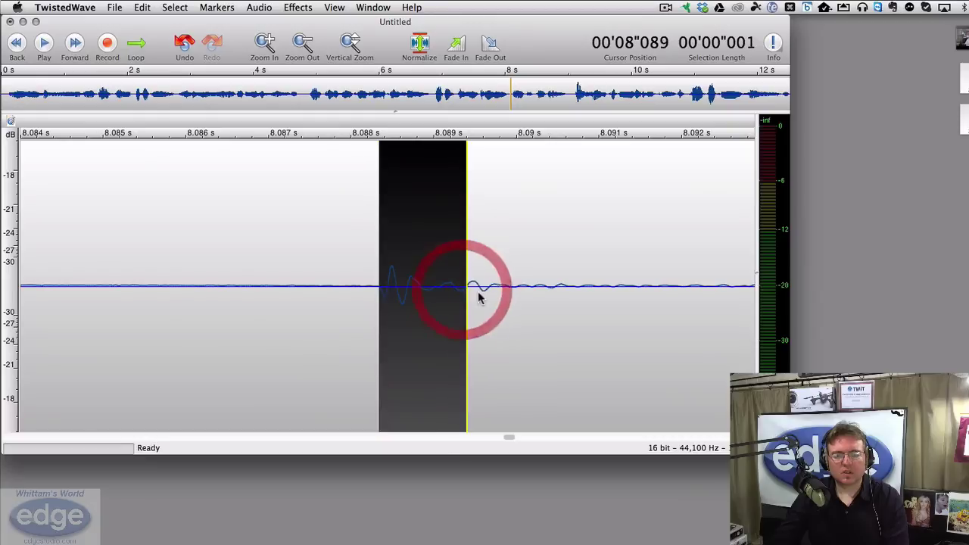
key("Delete")
Play the passage around the two click locations from about 7.2 s to compare how it sounds with and without the clicks.
key("Down")
key("Down")
key("Down")
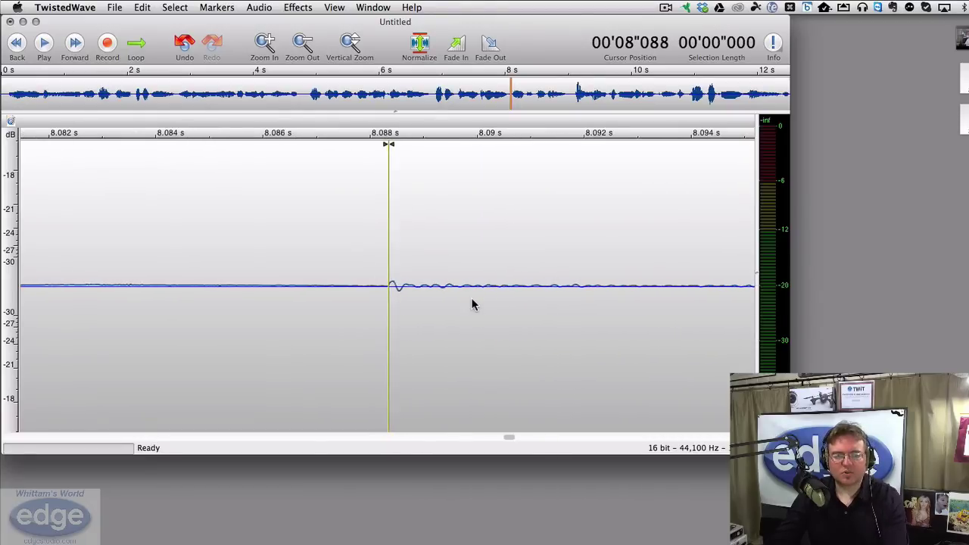
key("Down")
key("Down")
key("Down")
key("Down")
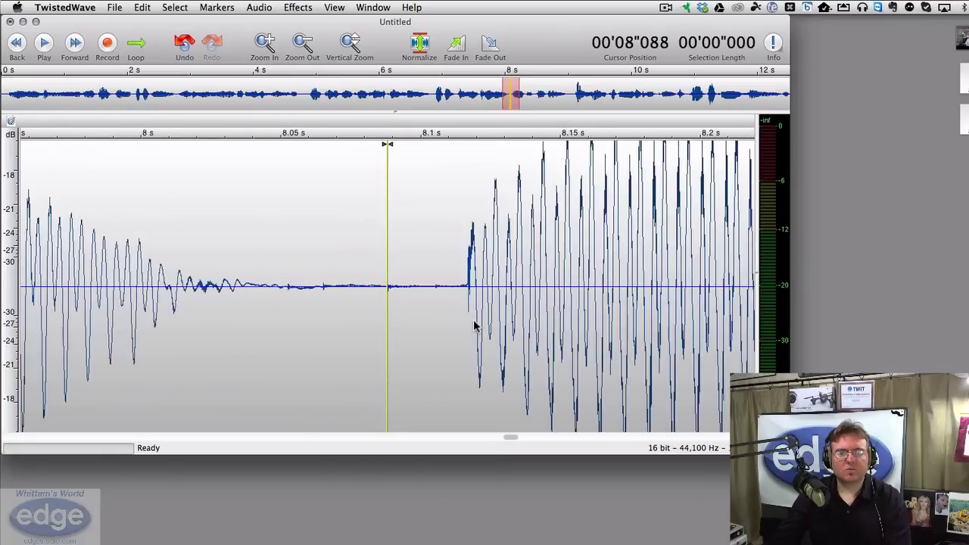
key("Down")
key("Down")
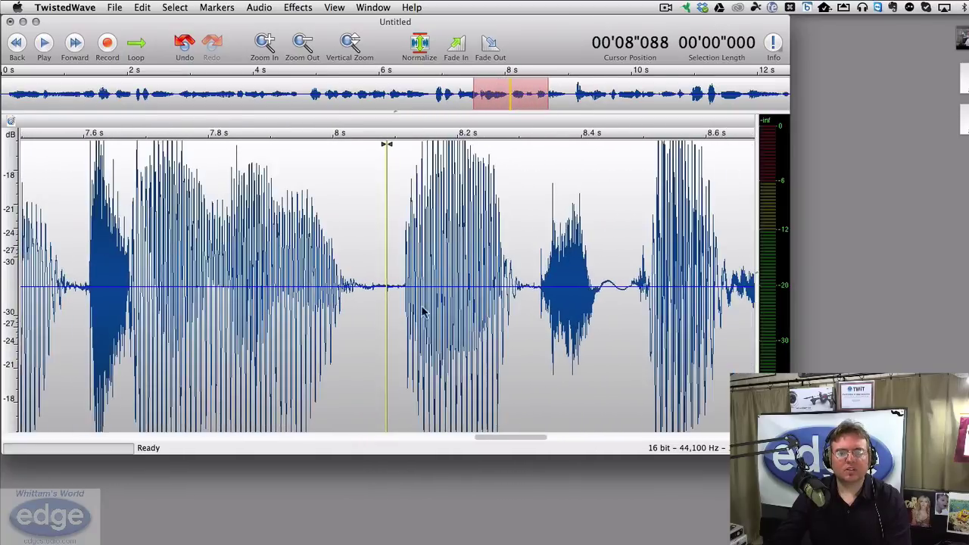
left_click(65, 272)
key("Down")
key("Down")
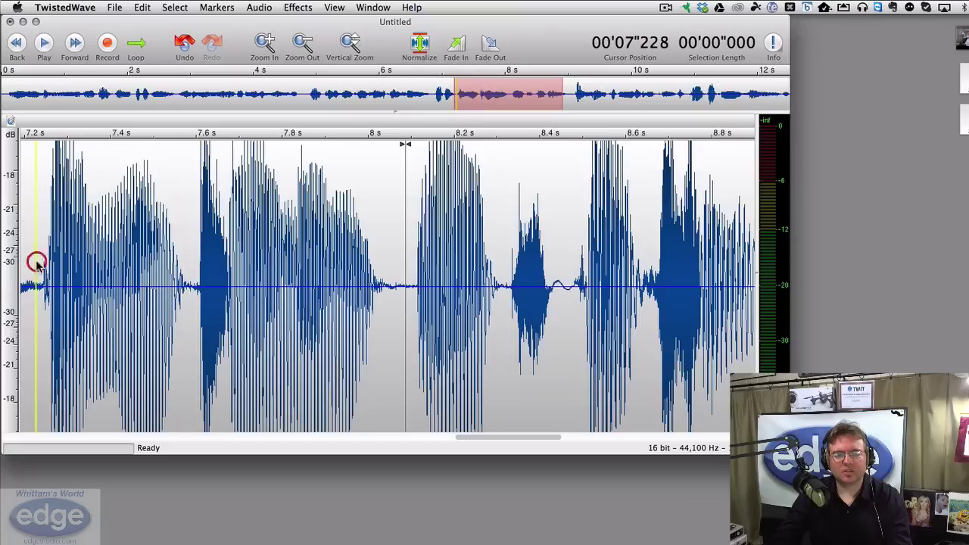
key("space")
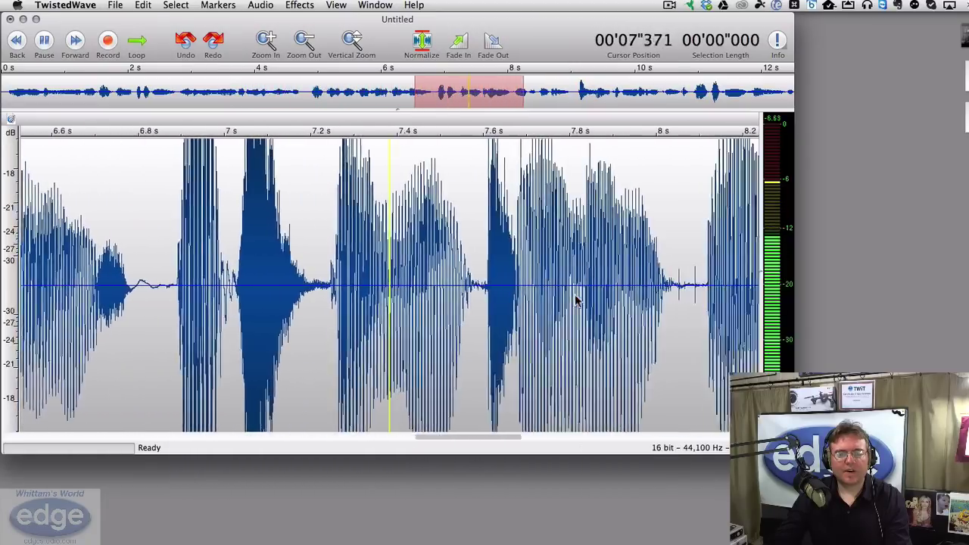
key("space")
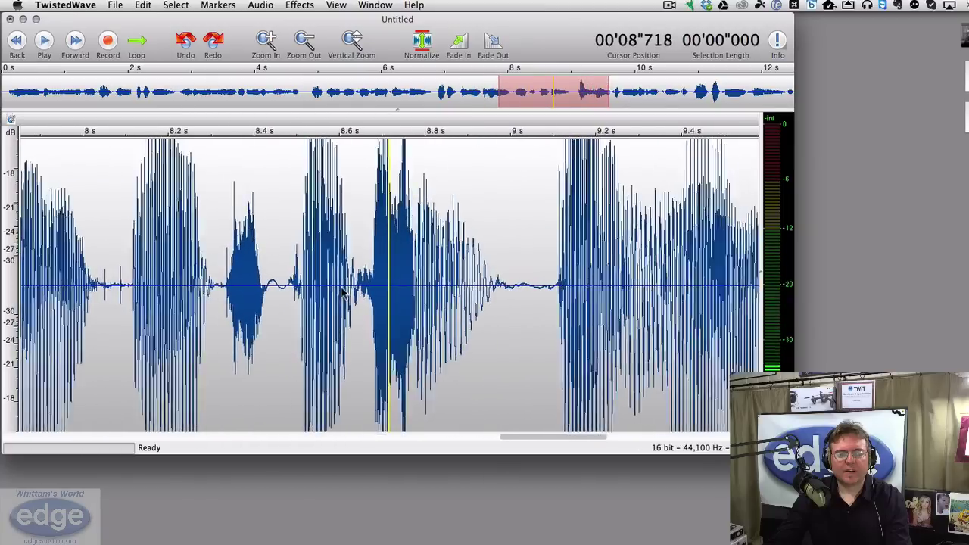
Replay the passage from about 7.7 s, first with the two clicks present and again with them removed.
key("Down")
key("Down")
left_click(68, 292)
key("space")
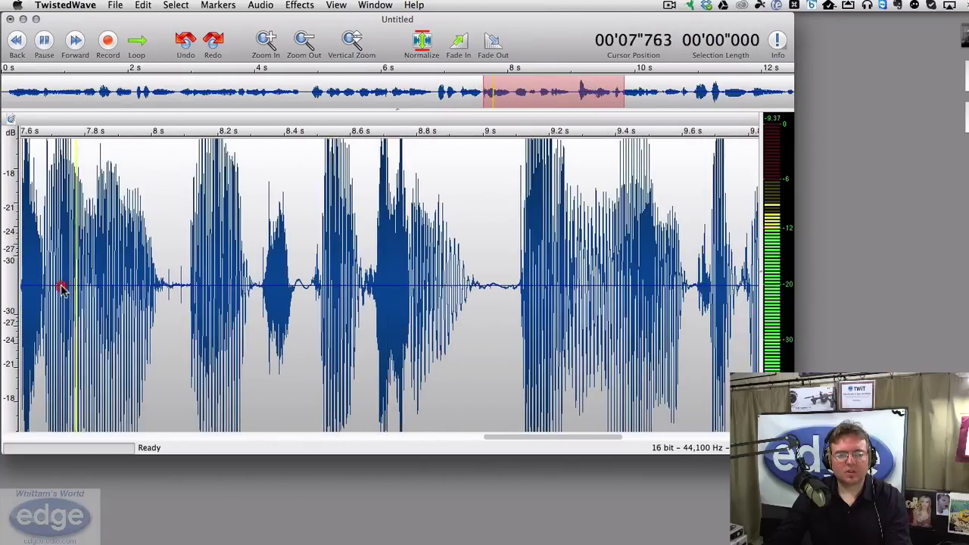
left_click(48, 285)
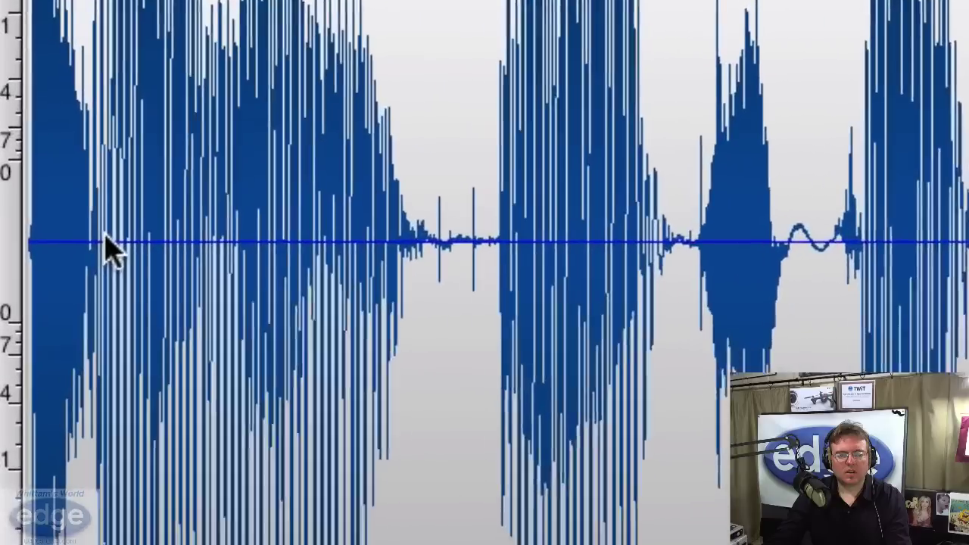
left_click(109, 240)
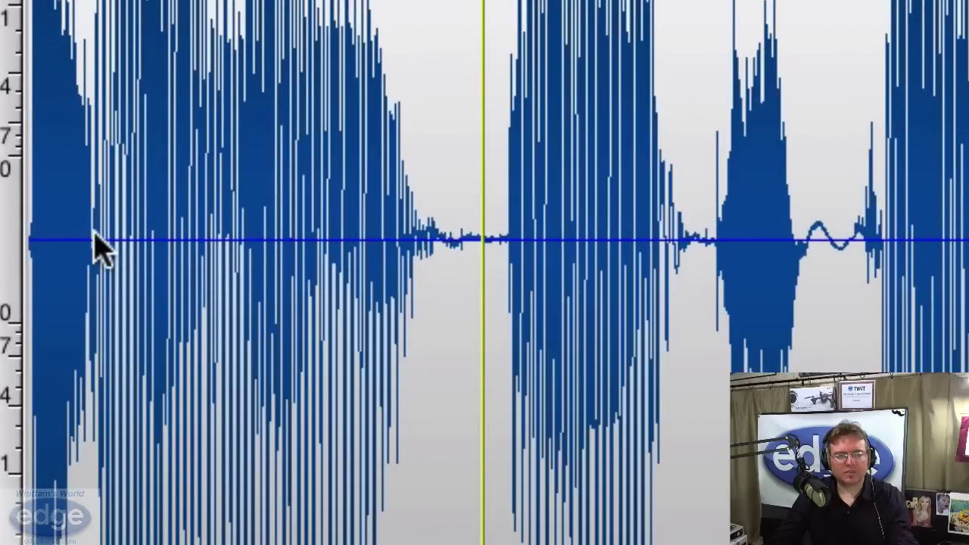
left_click(93, 236)
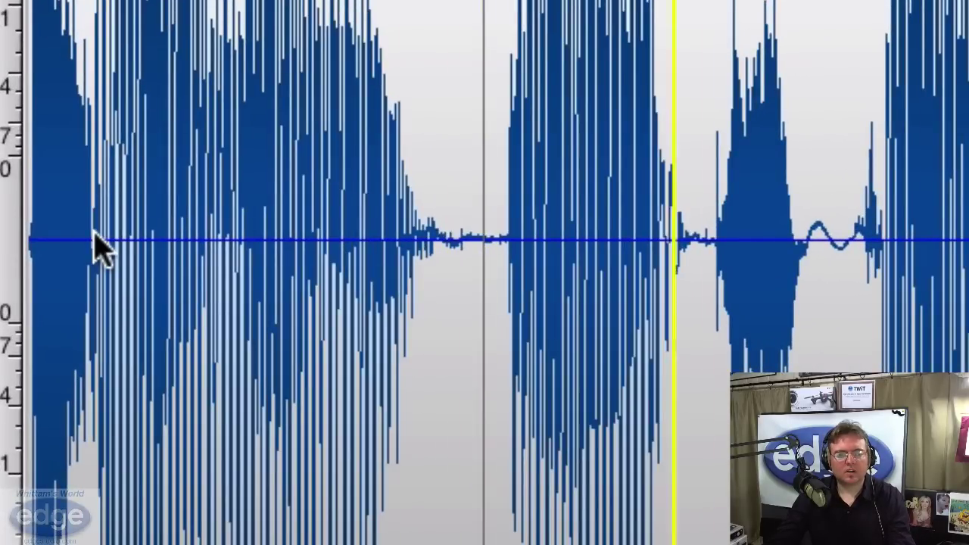
Examine the waveform around the word onset just after 9.05 s, and reduce the amplitude magnification to show the full level range.
scroll(684, 172, "down", 3)
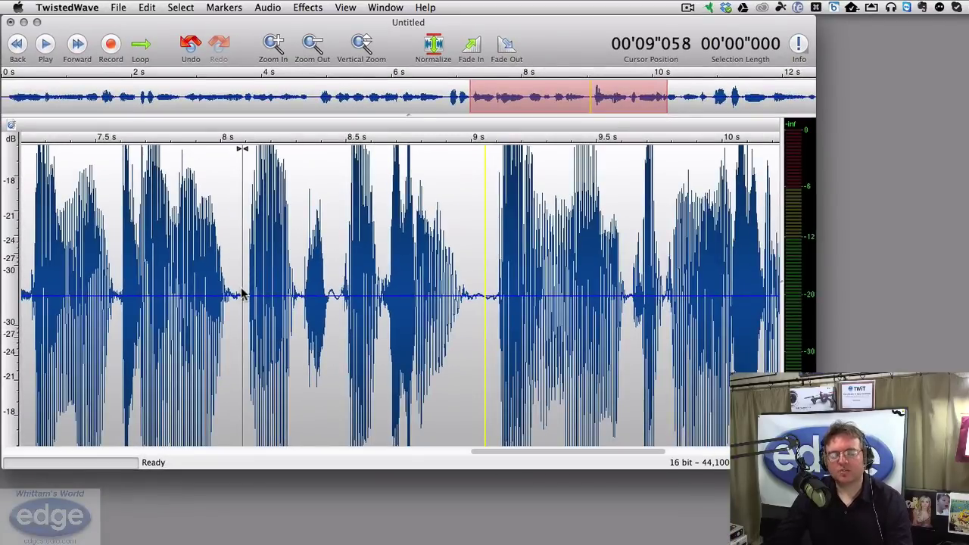
key("Up")
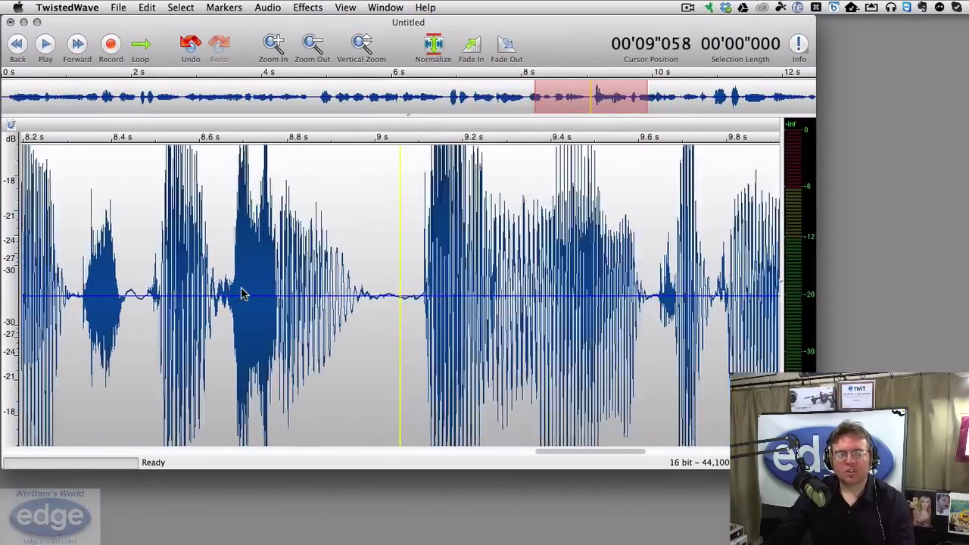
scroll(243, 296, "up", 5)
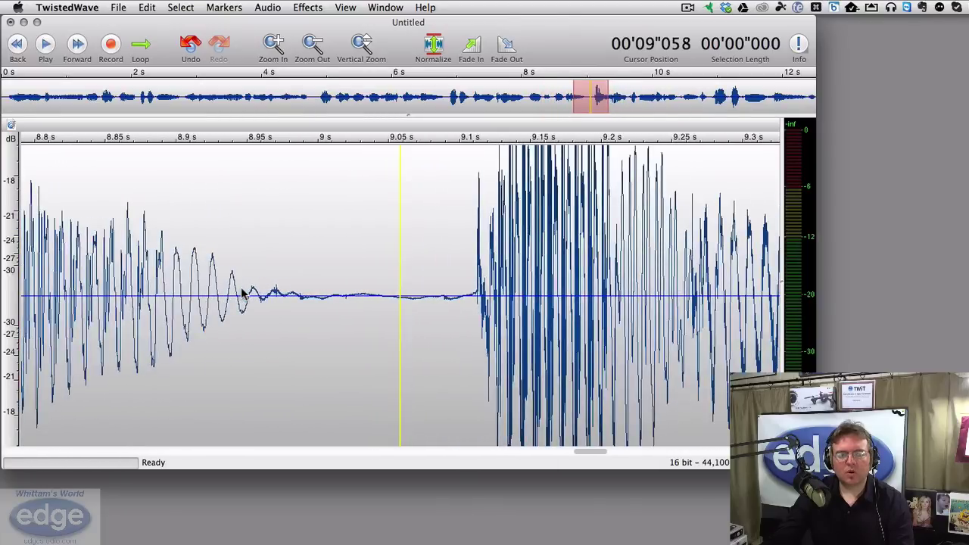
scroll(242, 296, "up", 2)
mouse_move(594, 455)
left_mouse_down()
mouse_move(546, 464)
mouse_move(604, 464)
left_mouse_up()
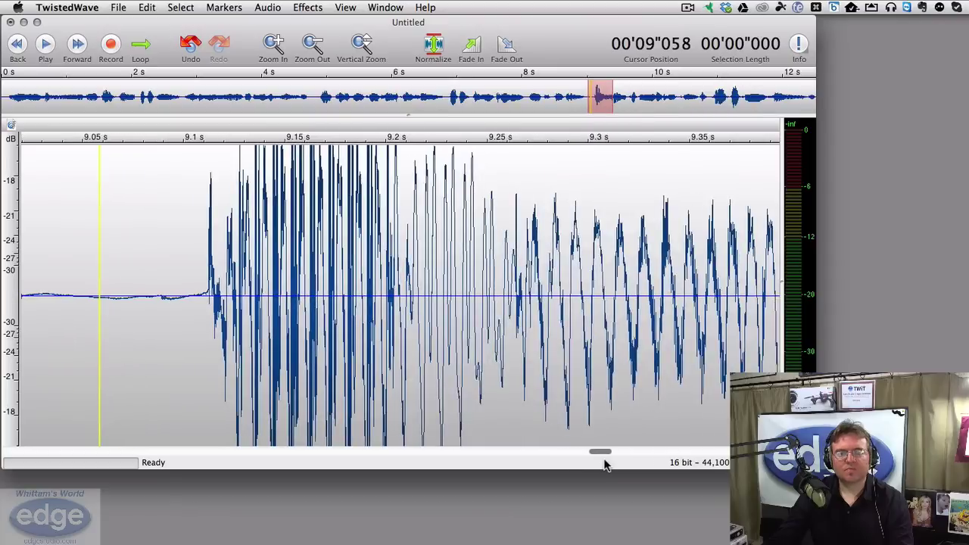
scroll(568, 368, "down", 5)
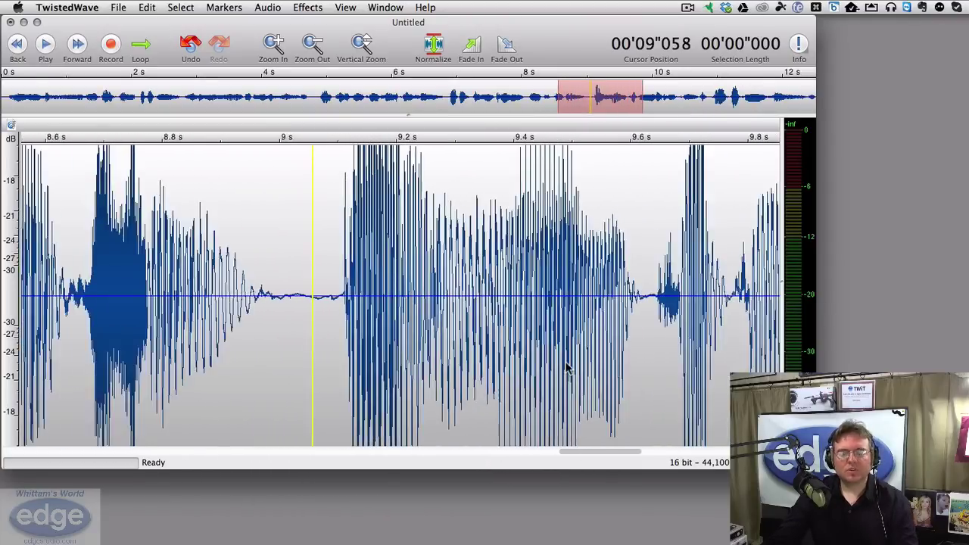
scroll(566, 367, "down", 5)
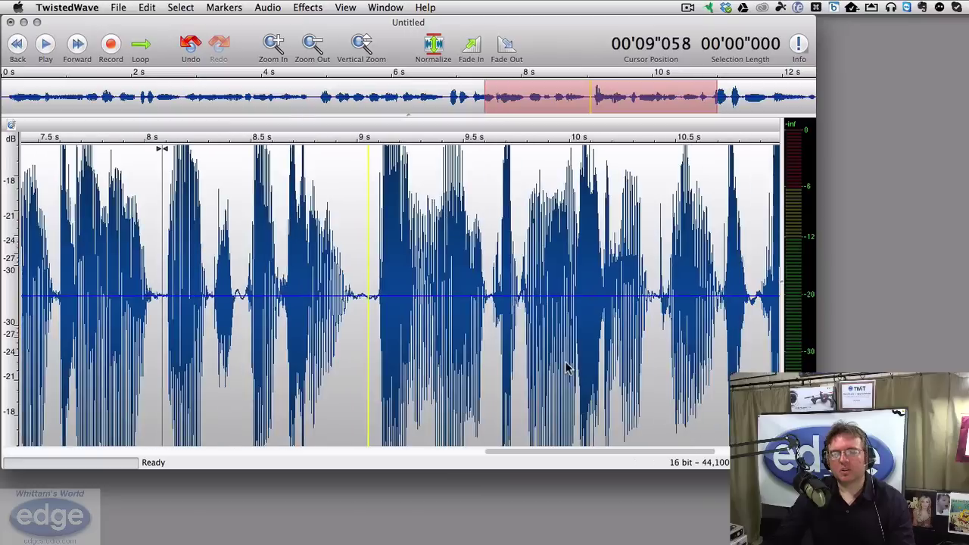
scroll(566, 362, "down", 1)
left_click_drag(363, 45, 366, 78)
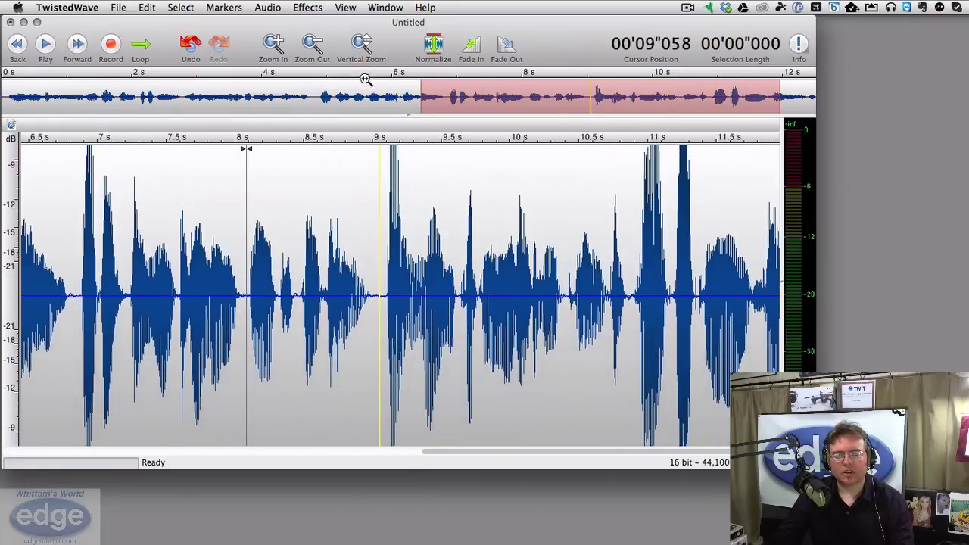
left_click_drag(362, 45, 363, 61)
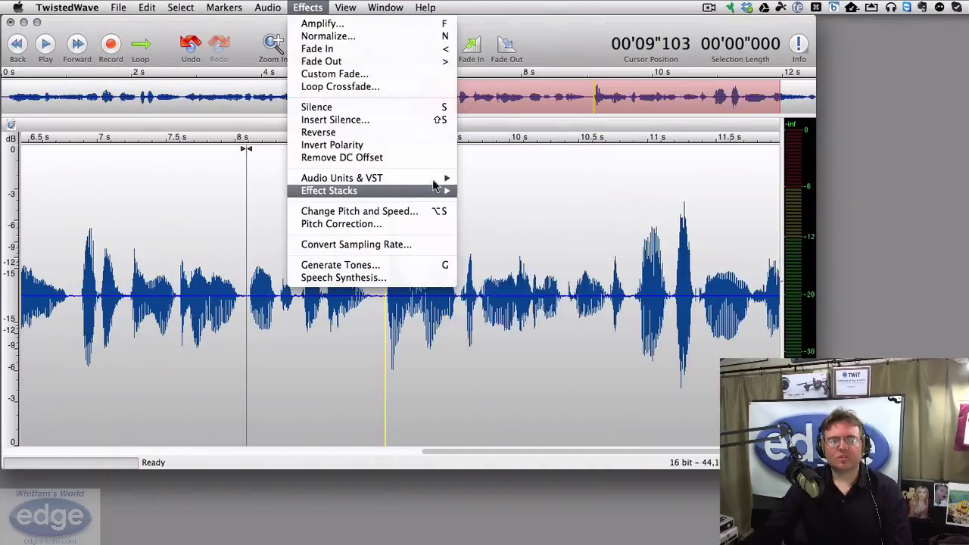
Open the iZotope RX 2 Declicker effect and move its window aside.
mouse_move(431, 178)
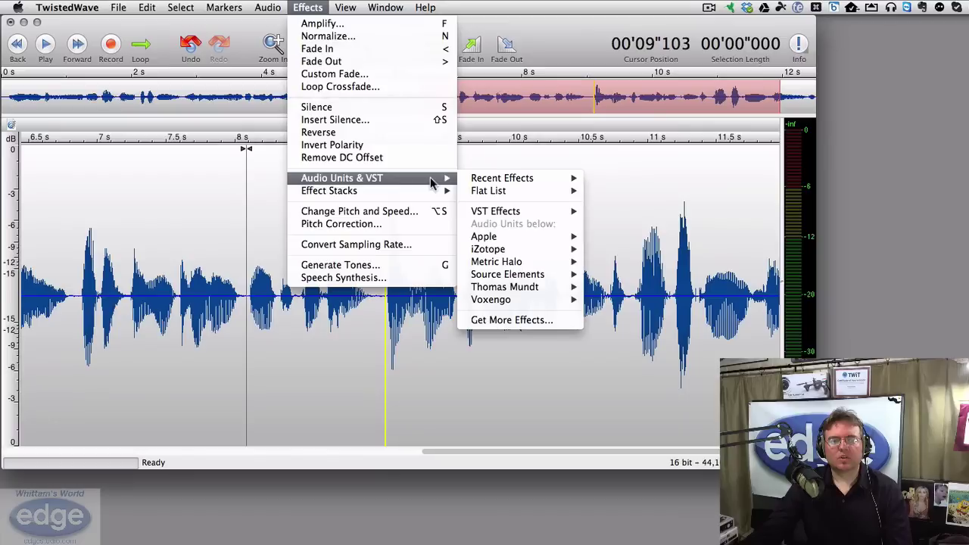
mouse_move(506, 187)
mouse_move(541, 251)
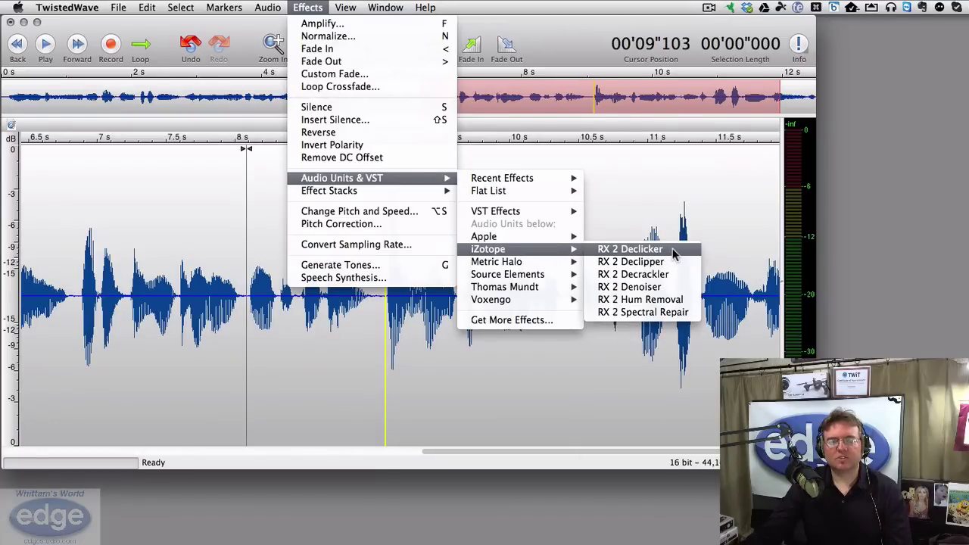
left_click(672, 249)
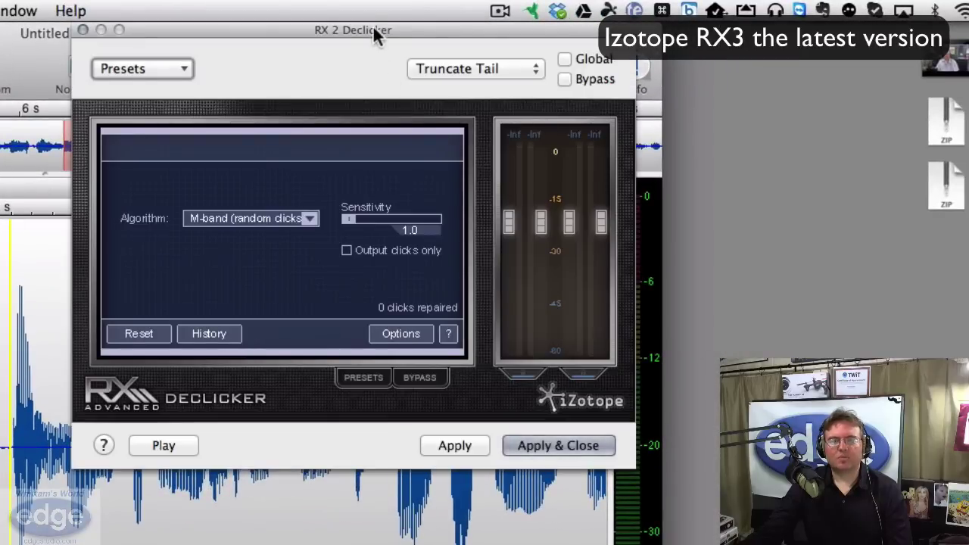
left_click_drag(378, 30, 466, 19)
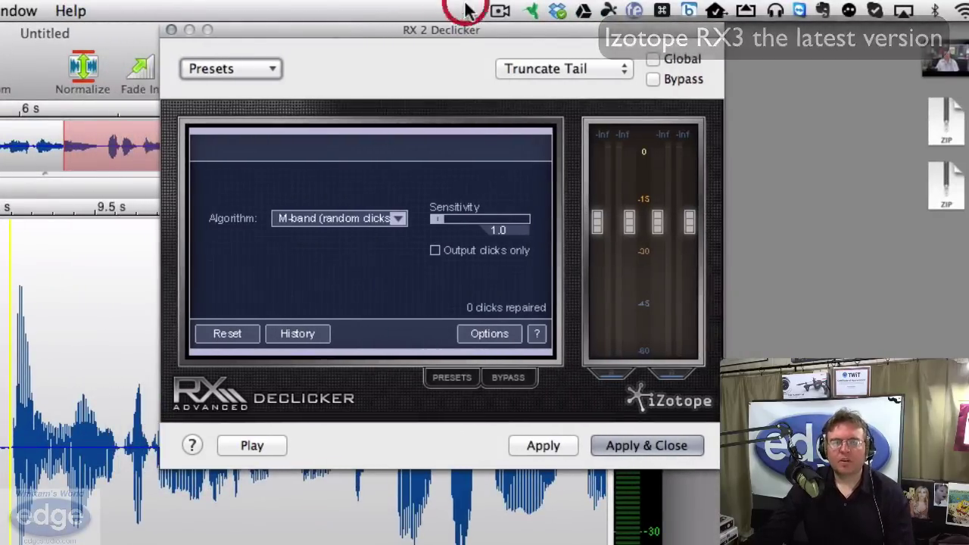
Review the Declicker's algorithm choices, keep M-band (random clicks), and set the Sensitivity to 2.5.
left_click(396, 219)
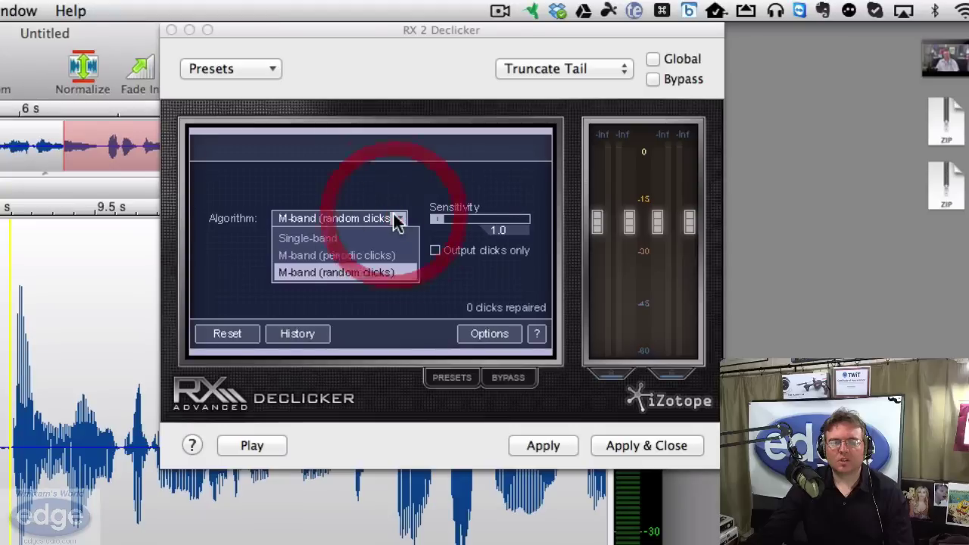
left_click(381, 302)
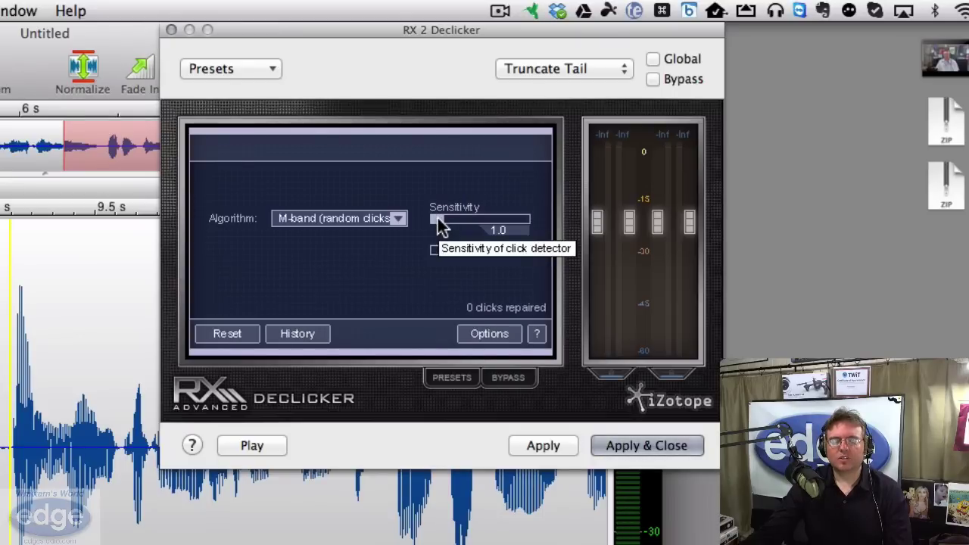
left_click_drag(437, 219, 452, 222)
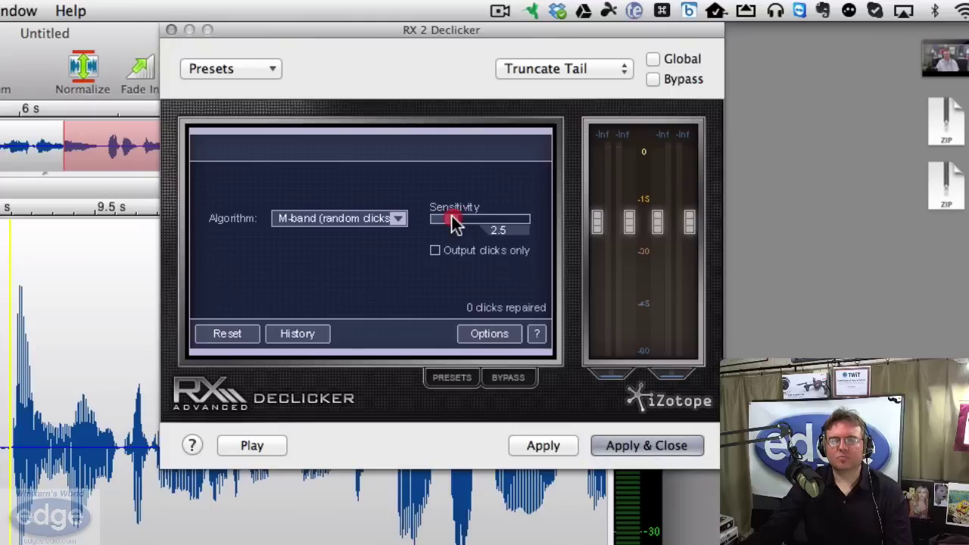
Show a longer stretch of the recording and preview it through the Declicker.
key("Down")
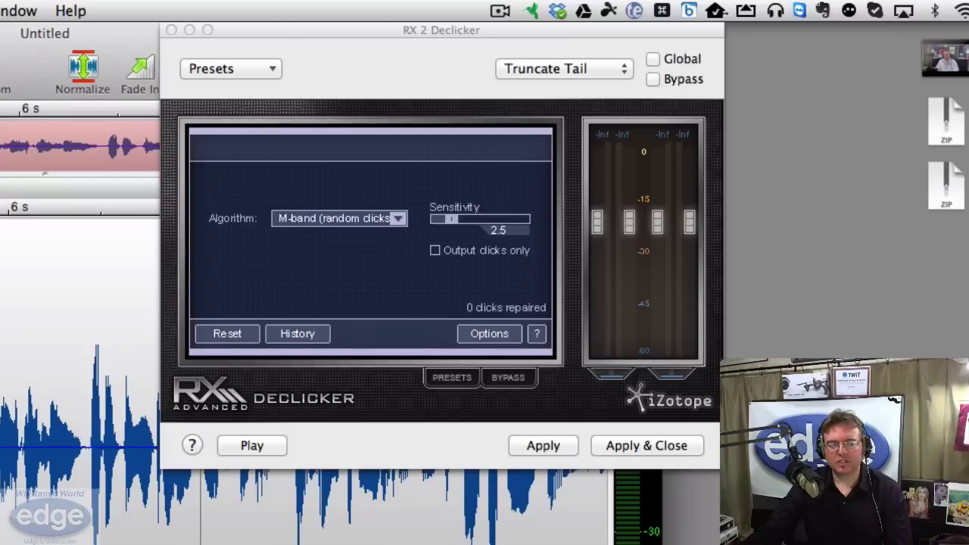
key("space")
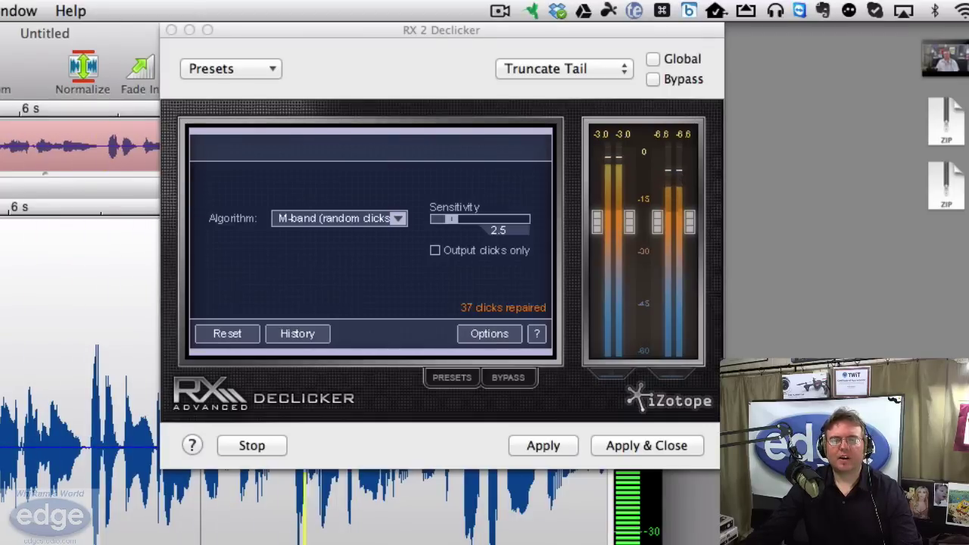
left_click(238, 442)
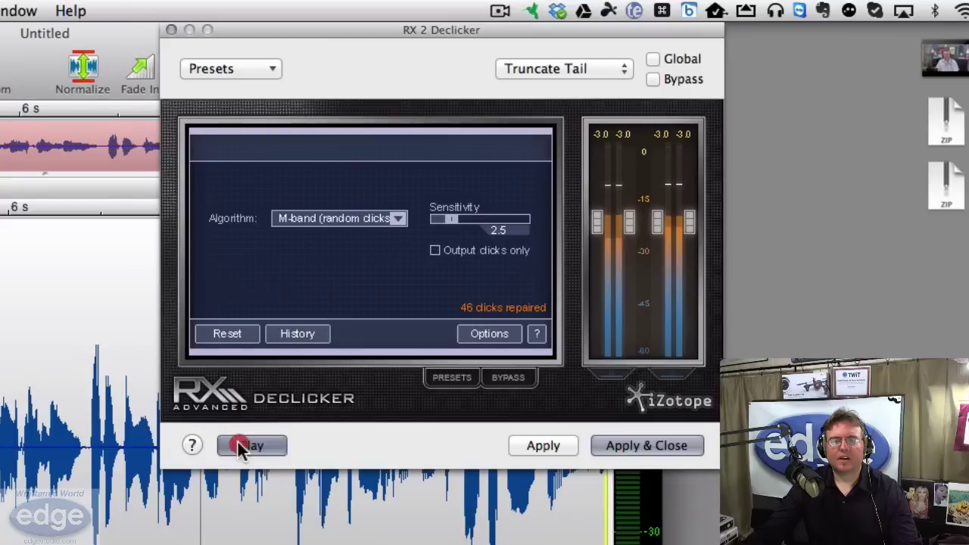
left_click(238, 445)
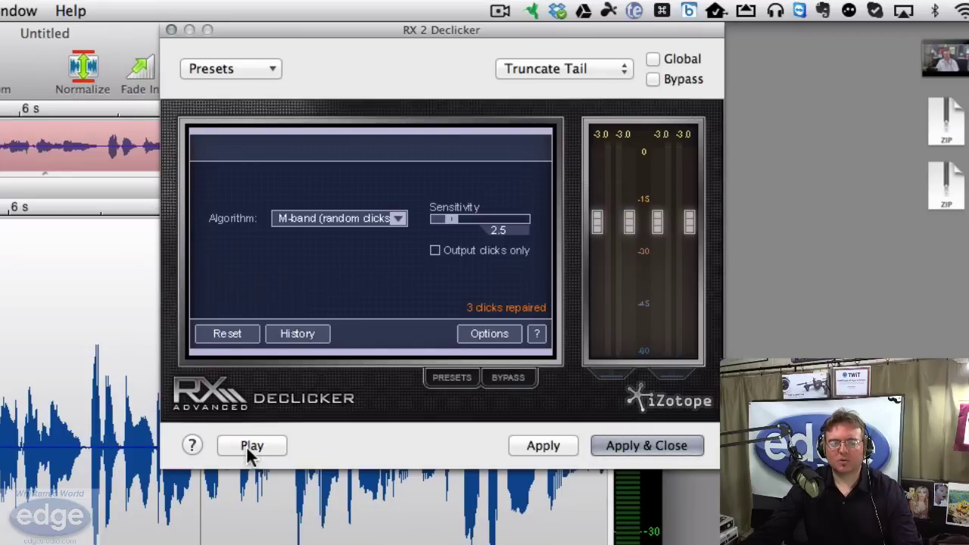
Audition the isolated clicks with Output clicks only enabled, and move the Declicker window off the waveform.
left_click(435, 251)
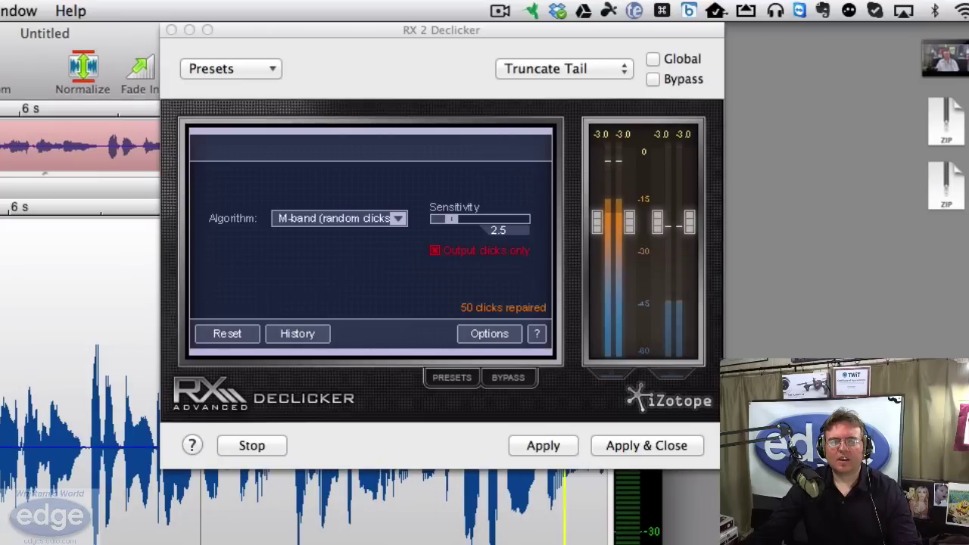
key("space")
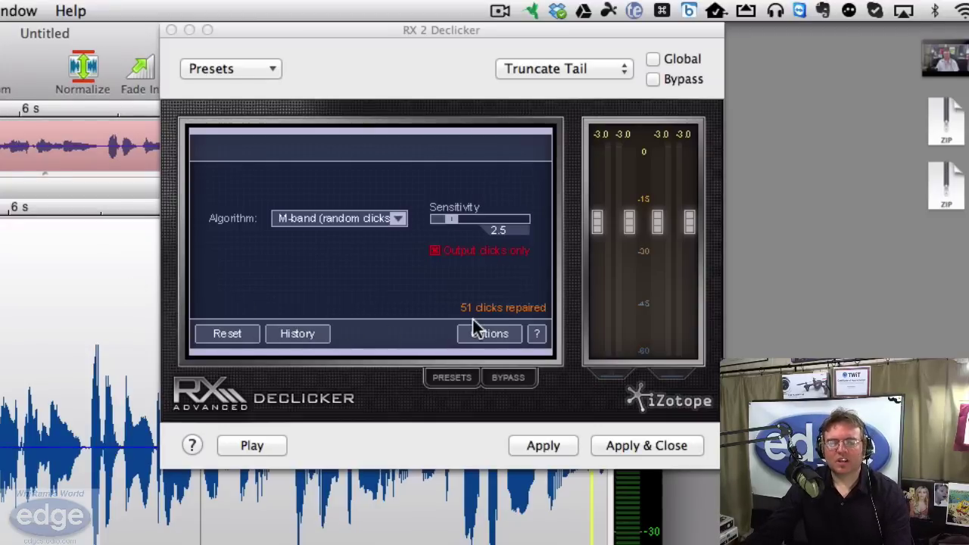
left_click_drag(426, 29, 809, 23)
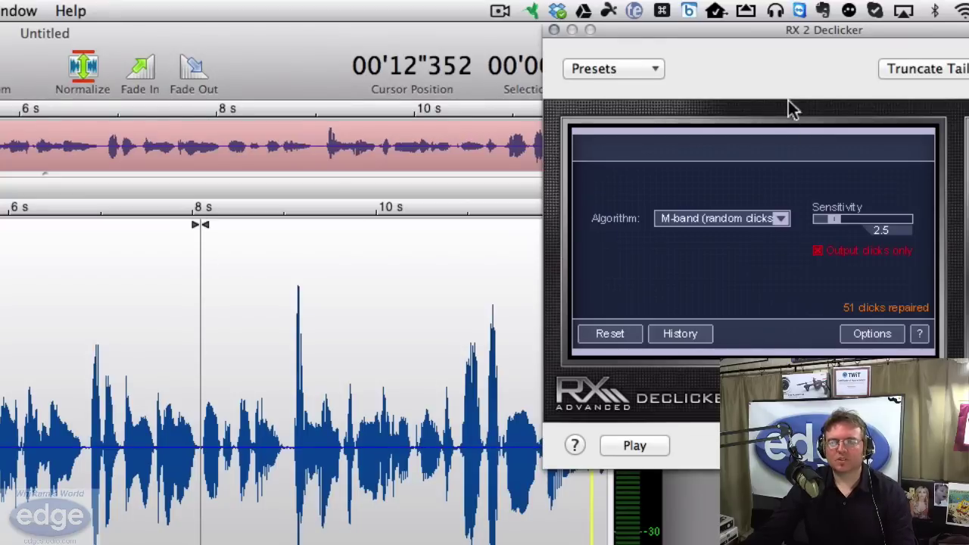
left_click_drag(810, 33, 804, 25)
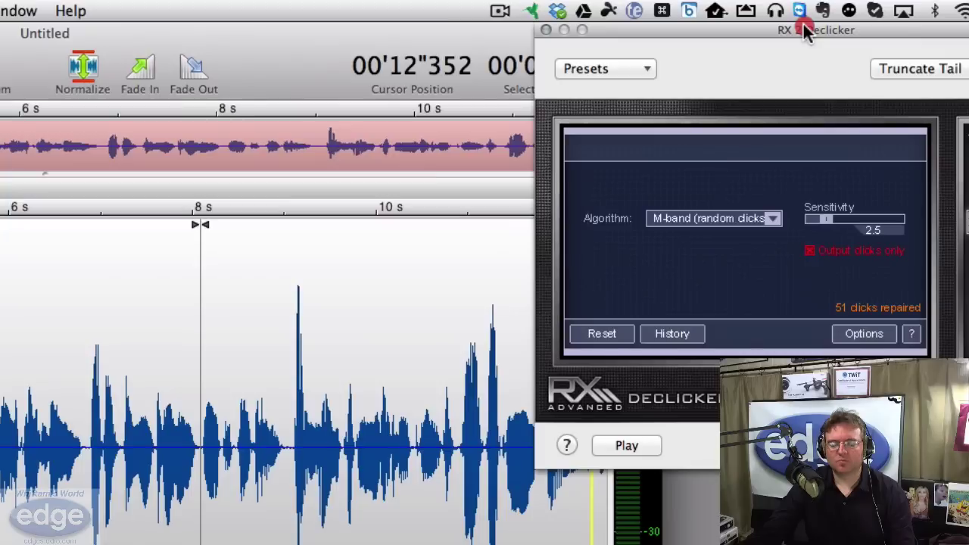